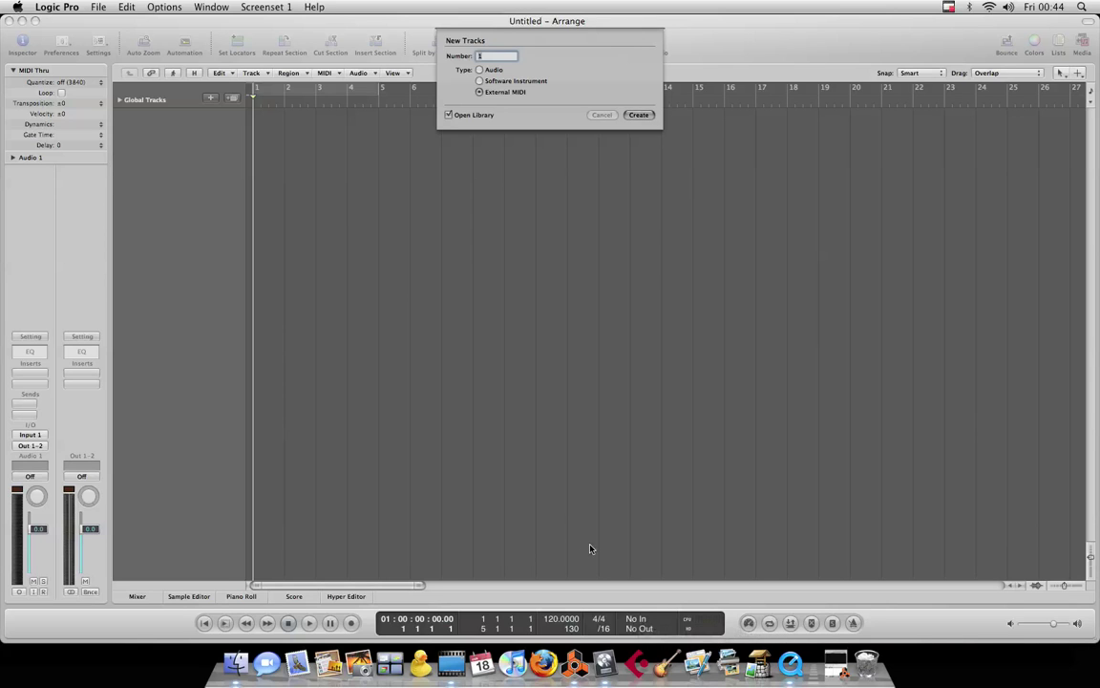
# Launch Reason alongside Logic Pro and flip the rack around to show the rear connections
pyautogui.click(576, 666)
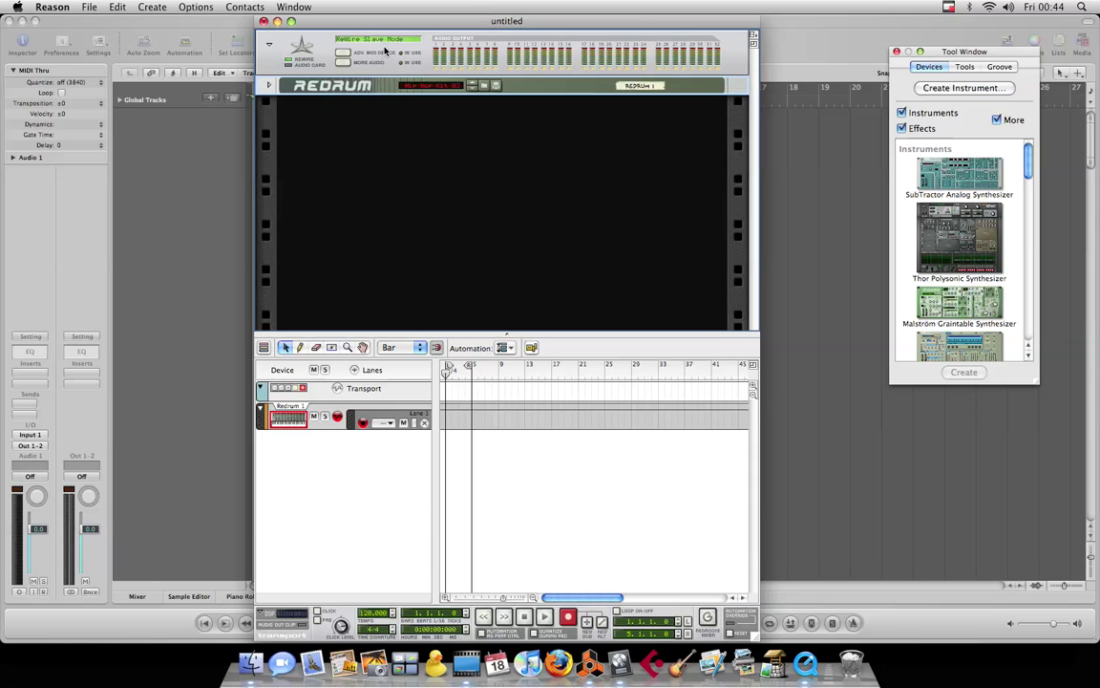
pyautogui.press('Tab')
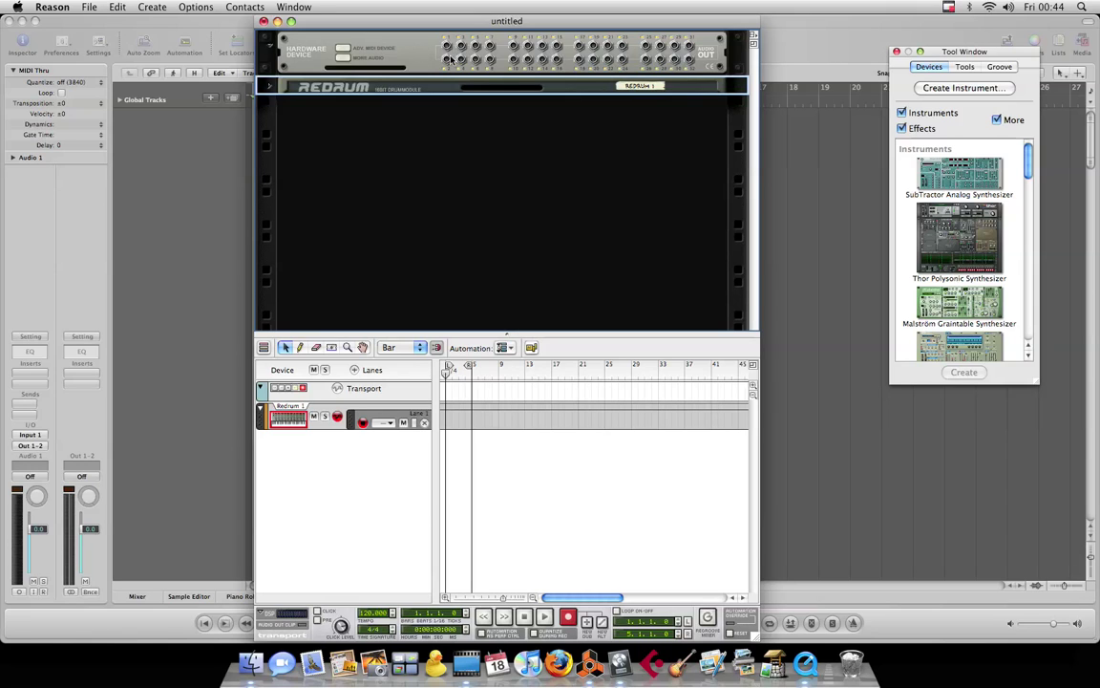
pyautogui.rightClick(401, 139)
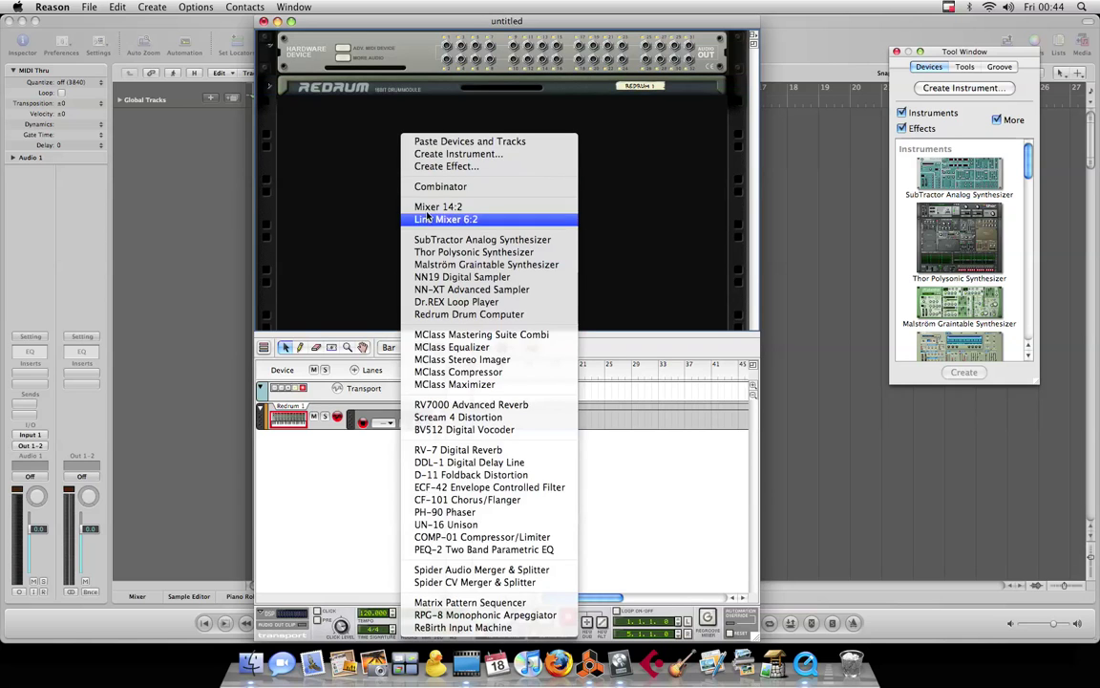
pyautogui.click(430, 207)
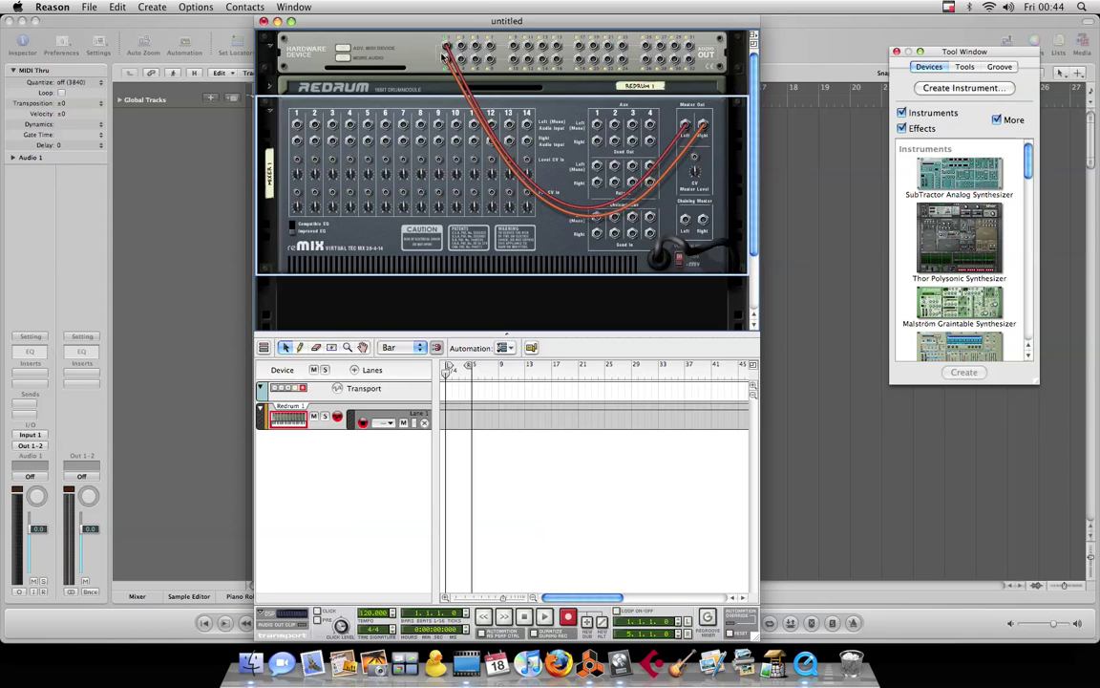
pyautogui.moveTo(446, 47); pyautogui.dragTo(437, 63)
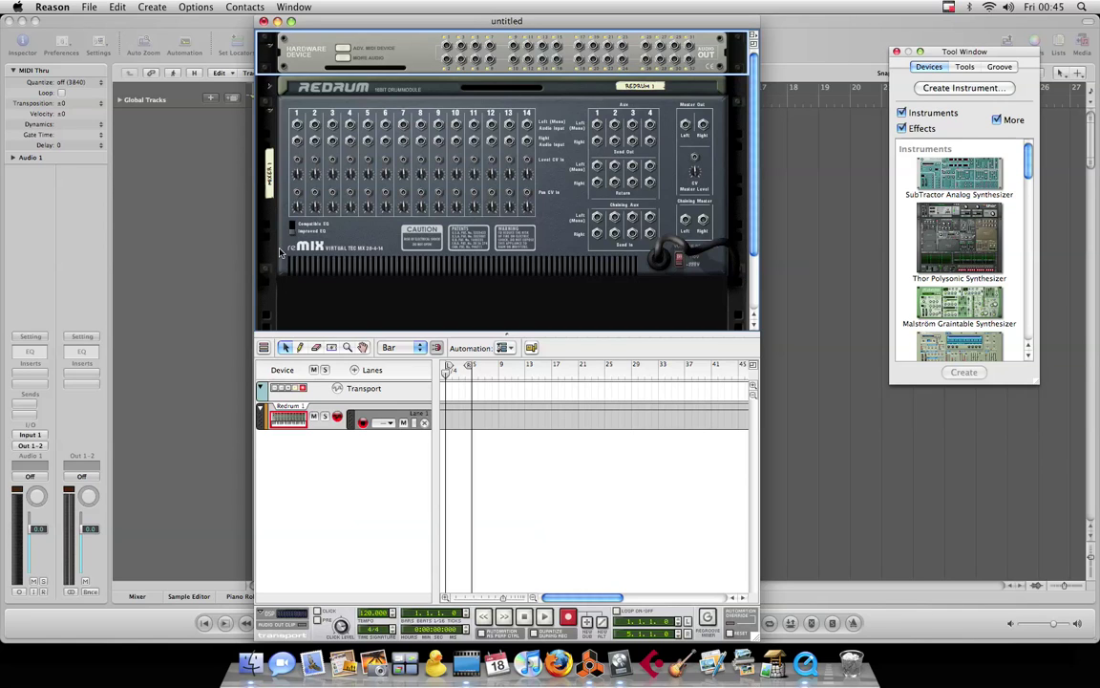
pyautogui.press('BackSpace')
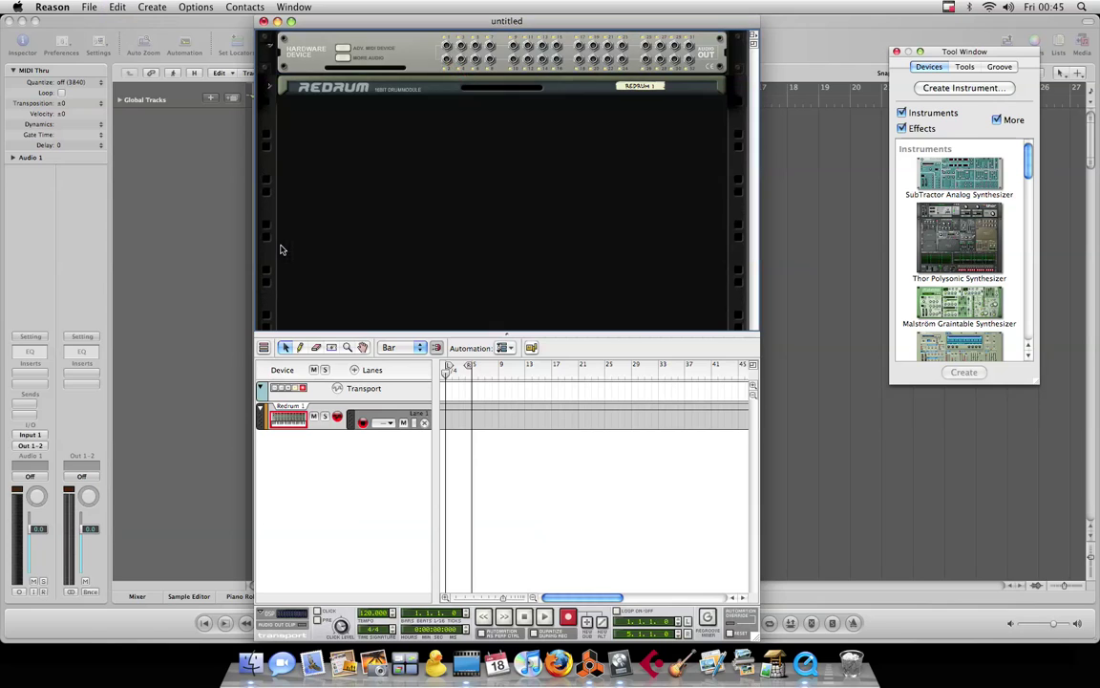
# Create a Dr.REX Loop Player and move its stereo output cables to hardware audio outputs 3 and 4
pyautogui.rightClick(328, 174)
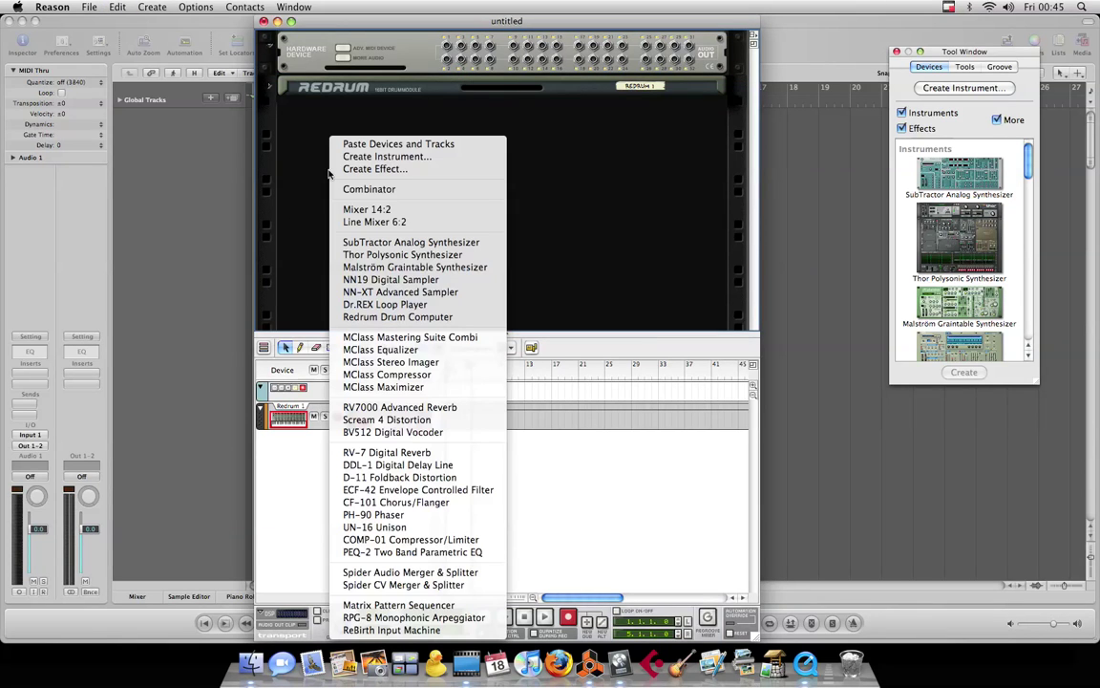
pyautogui.click(382, 305)
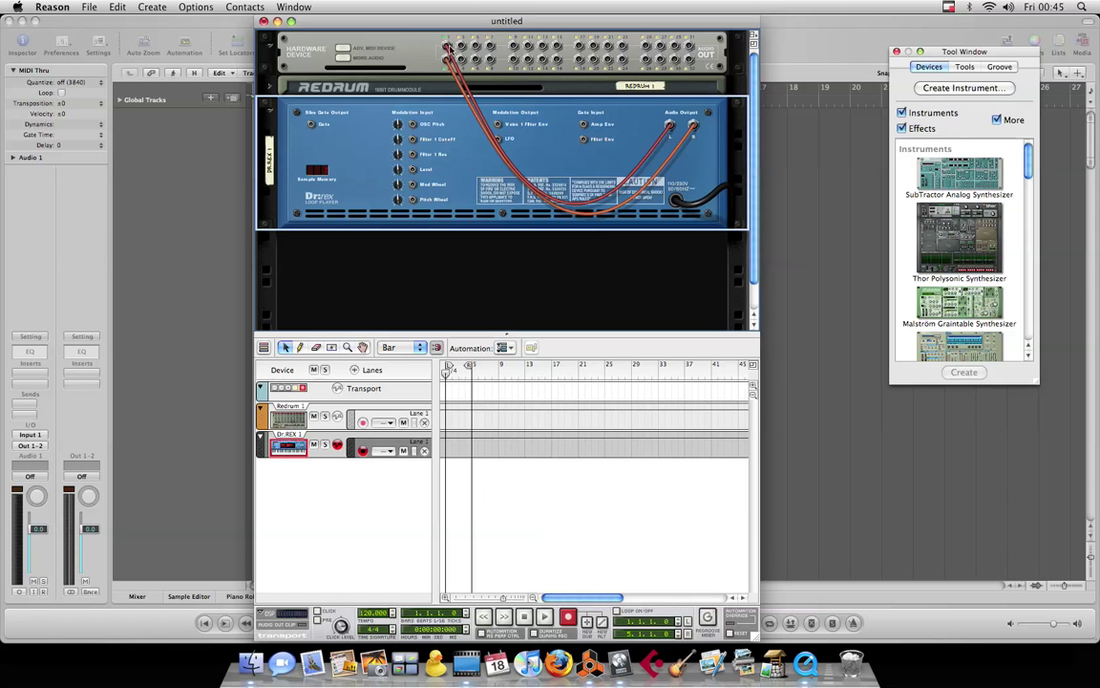
pyautogui.moveTo(448, 48); pyautogui.dragTo(461, 59)
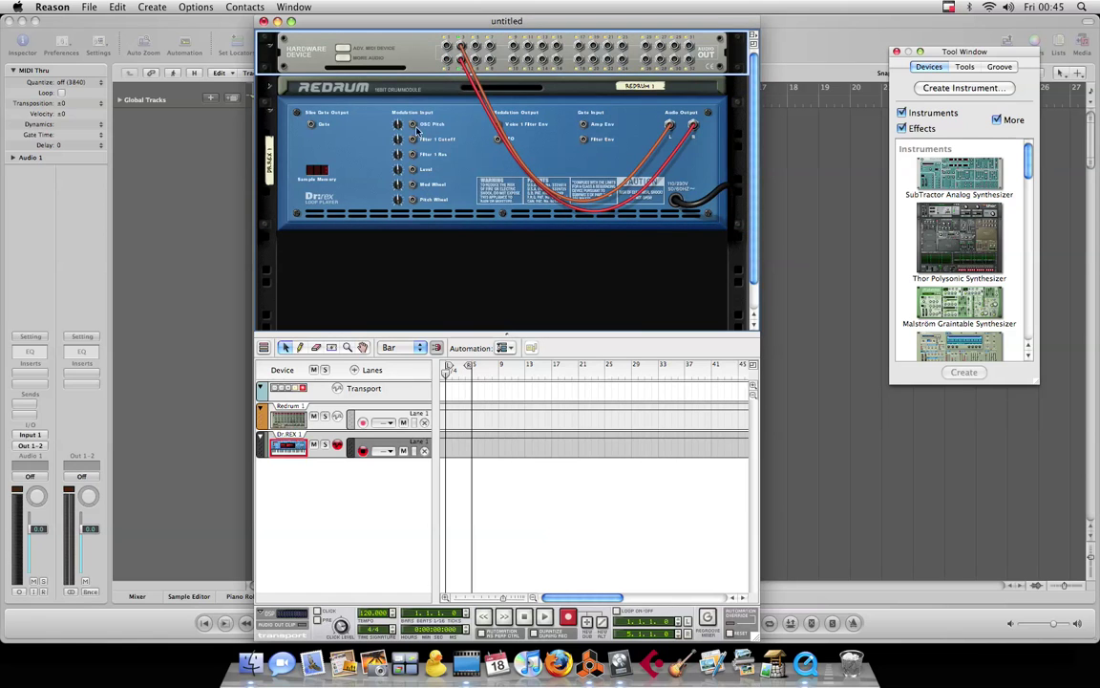
pyautogui.rightClick(405, 248)
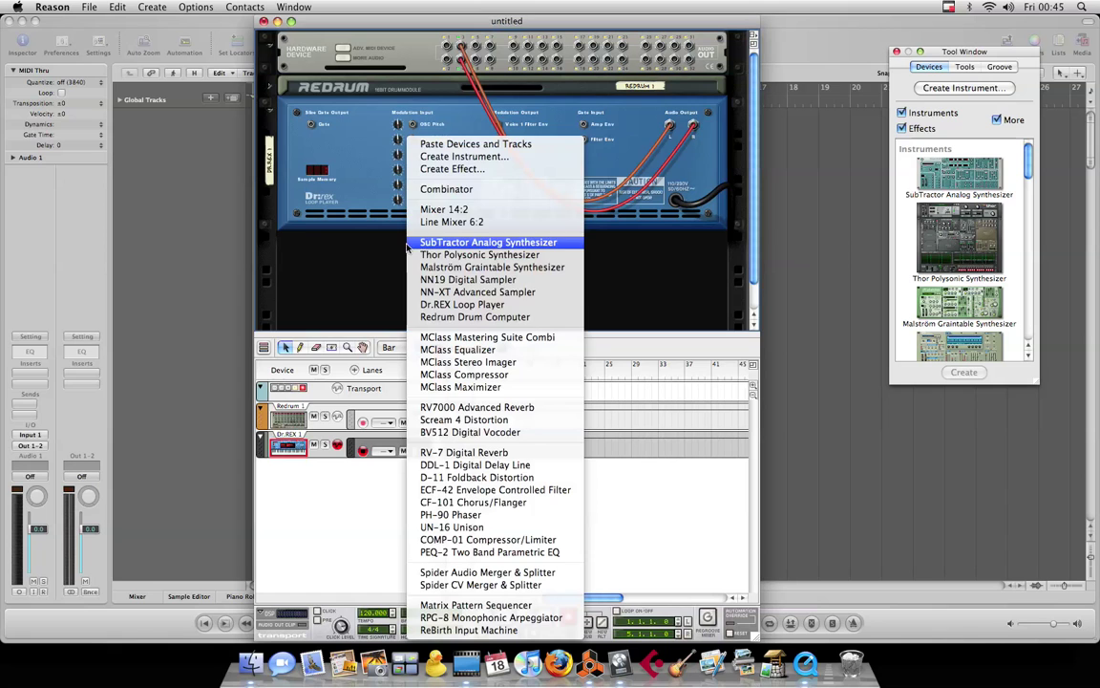
pyautogui.click(435, 305)
pyautogui.scroll(2, 415, 114)
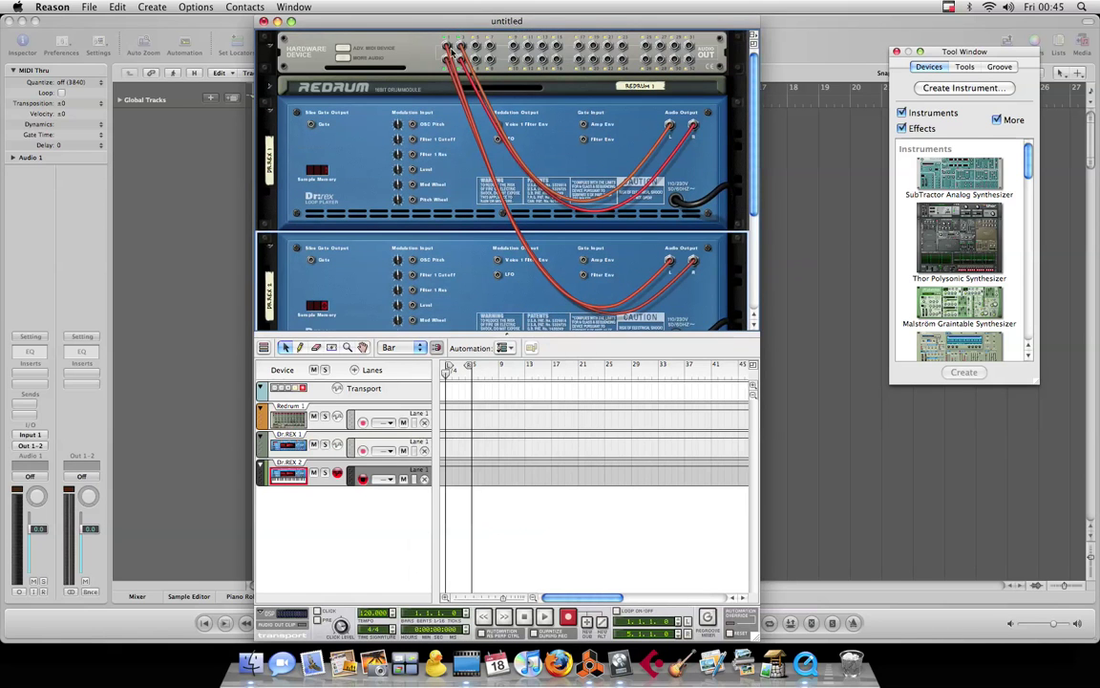
pyautogui.press('super+z')
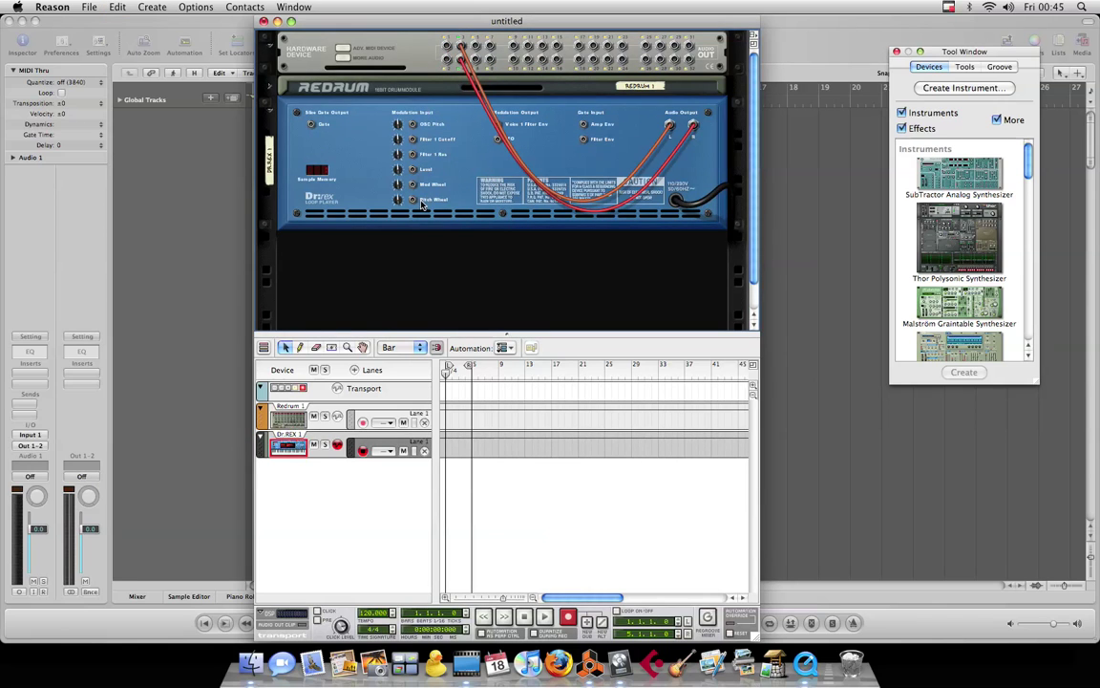
# Create a second, uncabled Dr.REX Loop Player and connect its stereo audio outputs to hardware audio outputs 5 and 6
pyautogui.rightClick(435, 267)
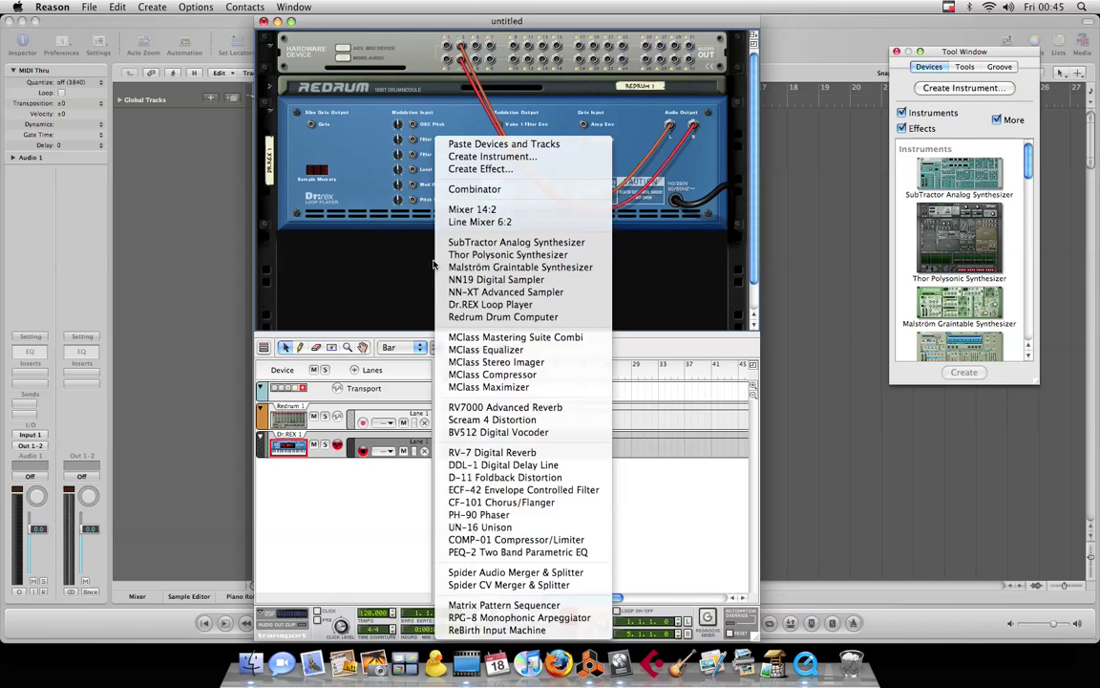
pyautogui.click(468, 304)
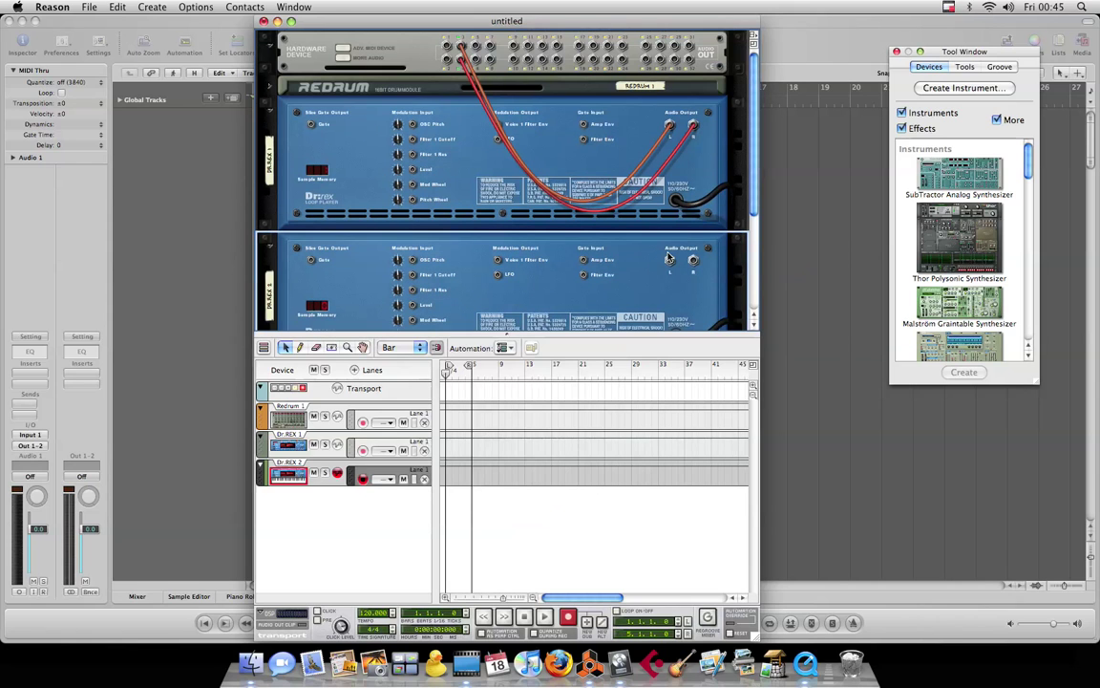
pyautogui.moveTo(669, 259); pyautogui.dragTo(694, 260)
# Flip the rack to the front and load the Hip Hop loop Hhp01_Classic_091_Chrnc.rx2 into the first Dr.REX
pyautogui.press('Tab')
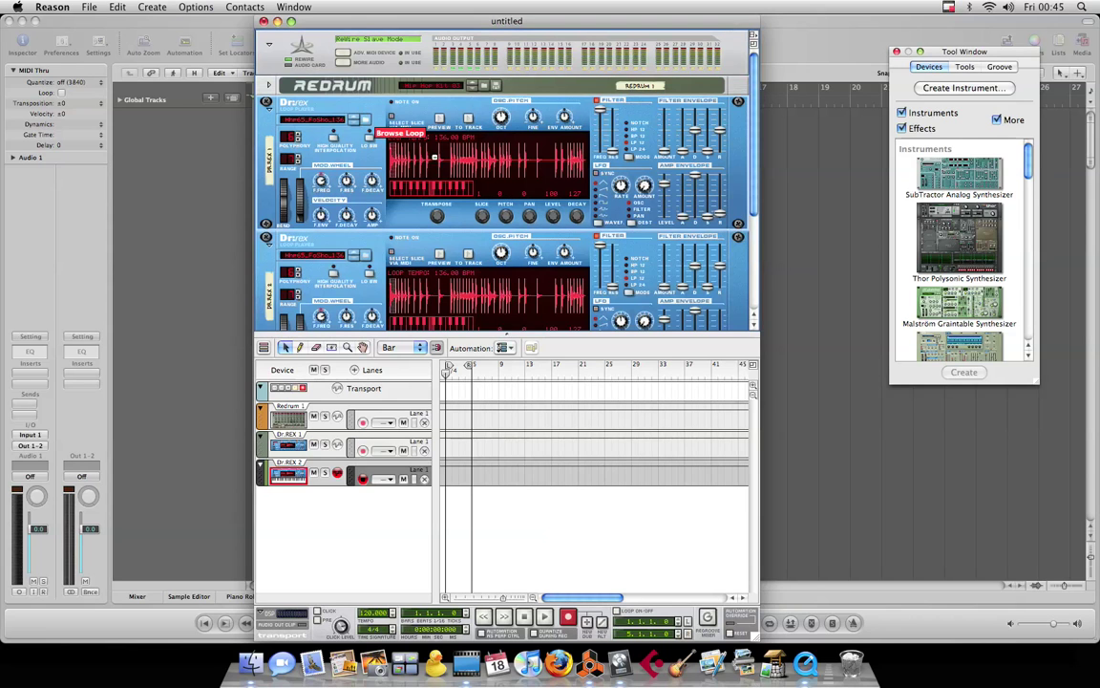
pyautogui.click(364, 119)
pyautogui.scroll(-5, 349, 285)
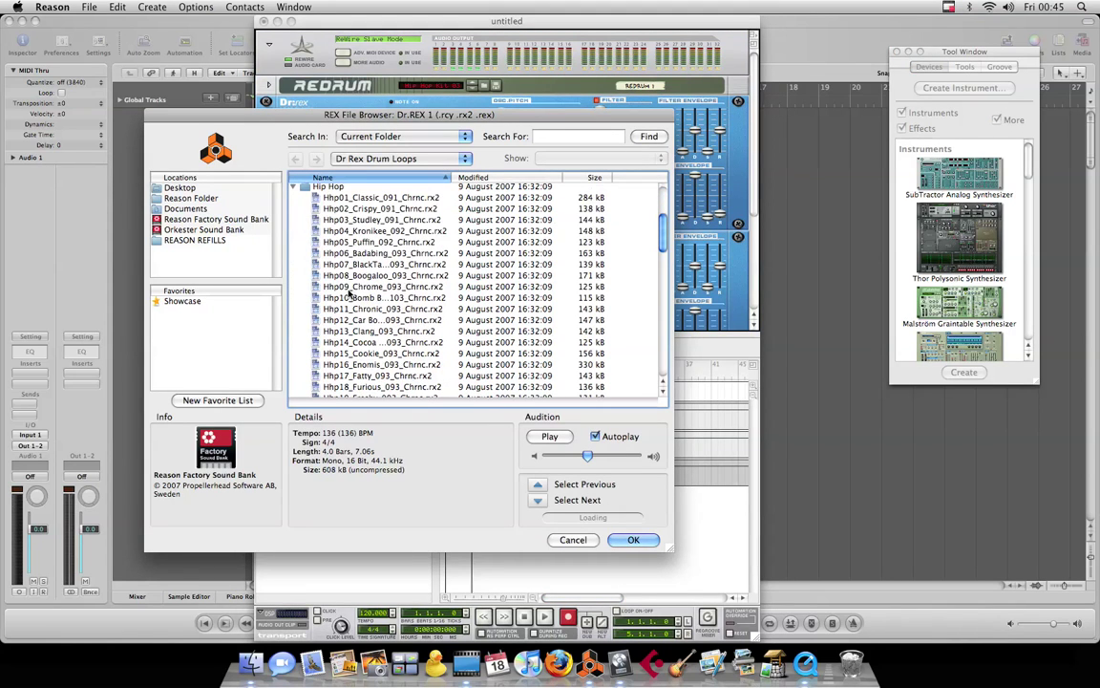
pyautogui.click(378, 199)
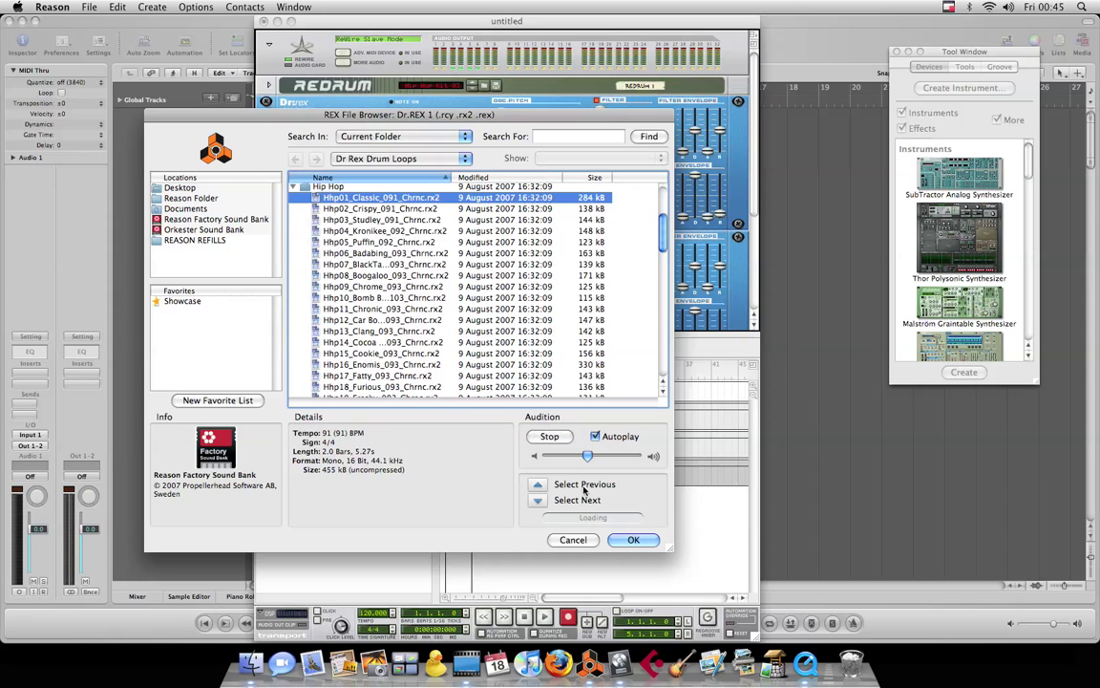
pyautogui.click(633, 540)
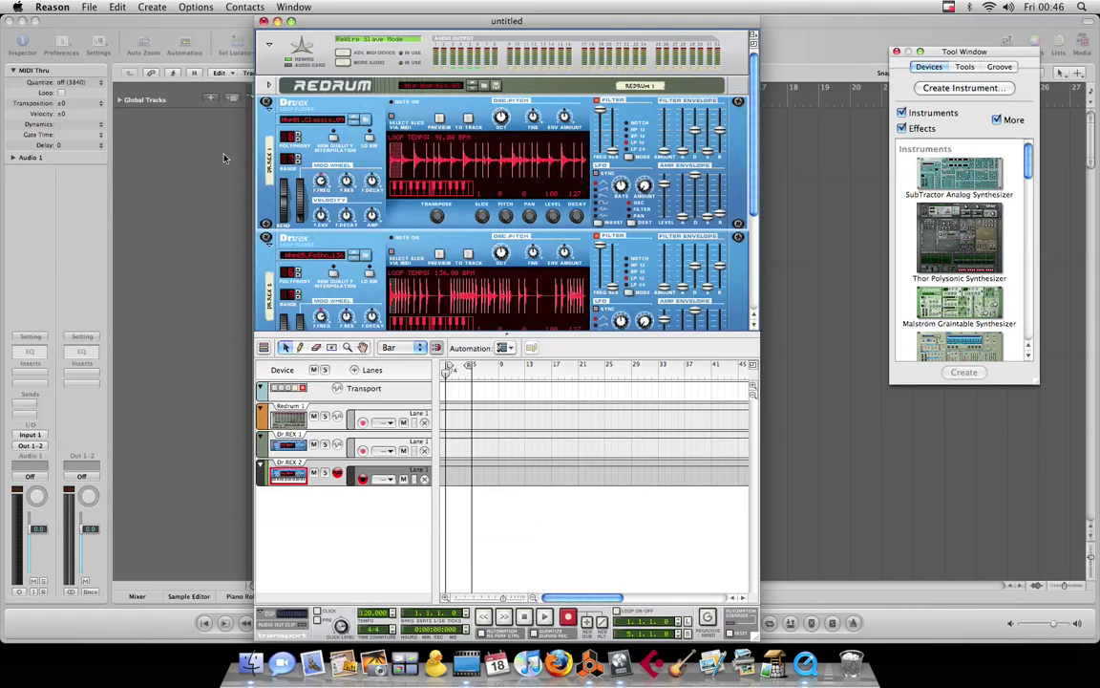
# Check the rack's rear cabling, then switch to Logic Pro and create one External MIDI track
pyautogui.press('Tab')
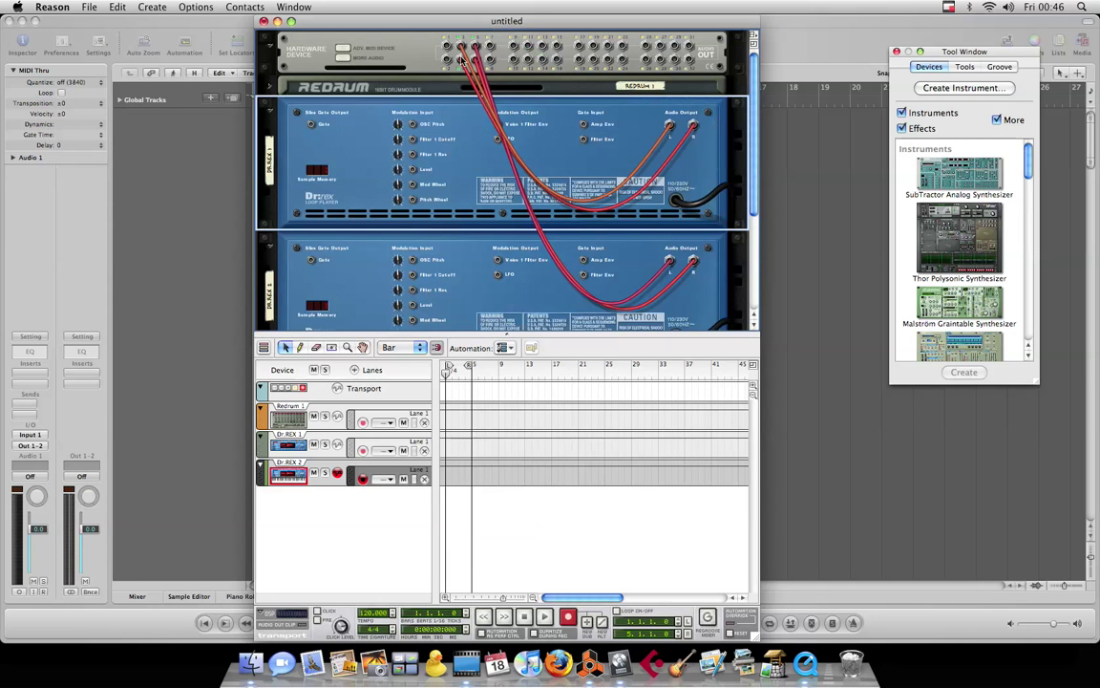
pyautogui.press('Tab')
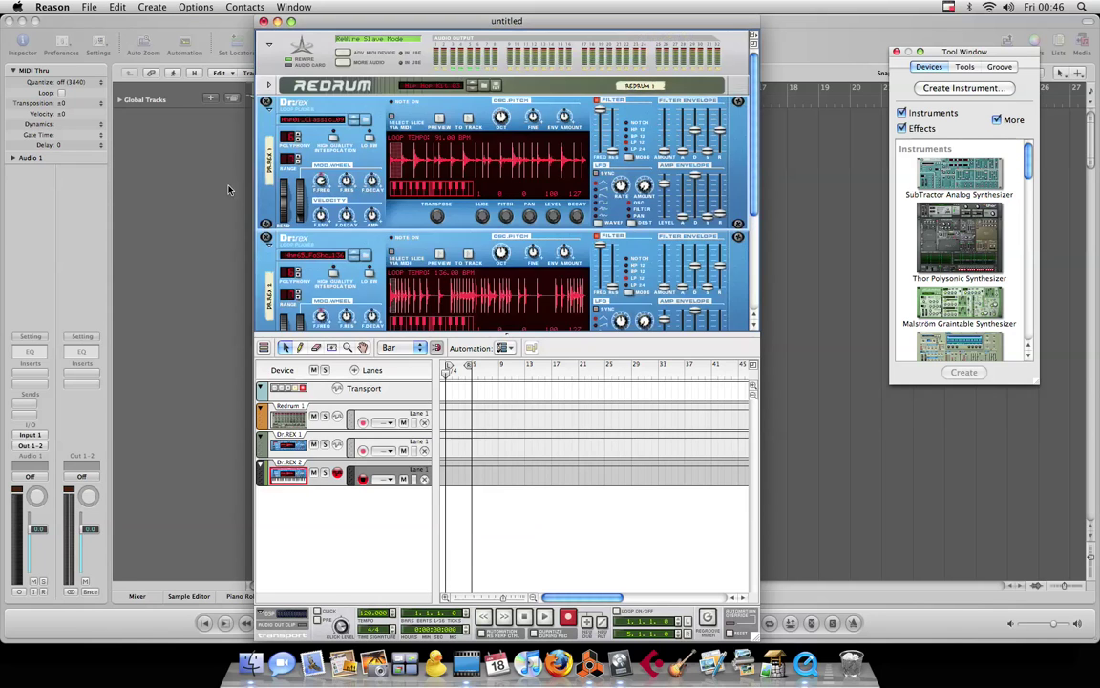
pyautogui.click(171, 195)
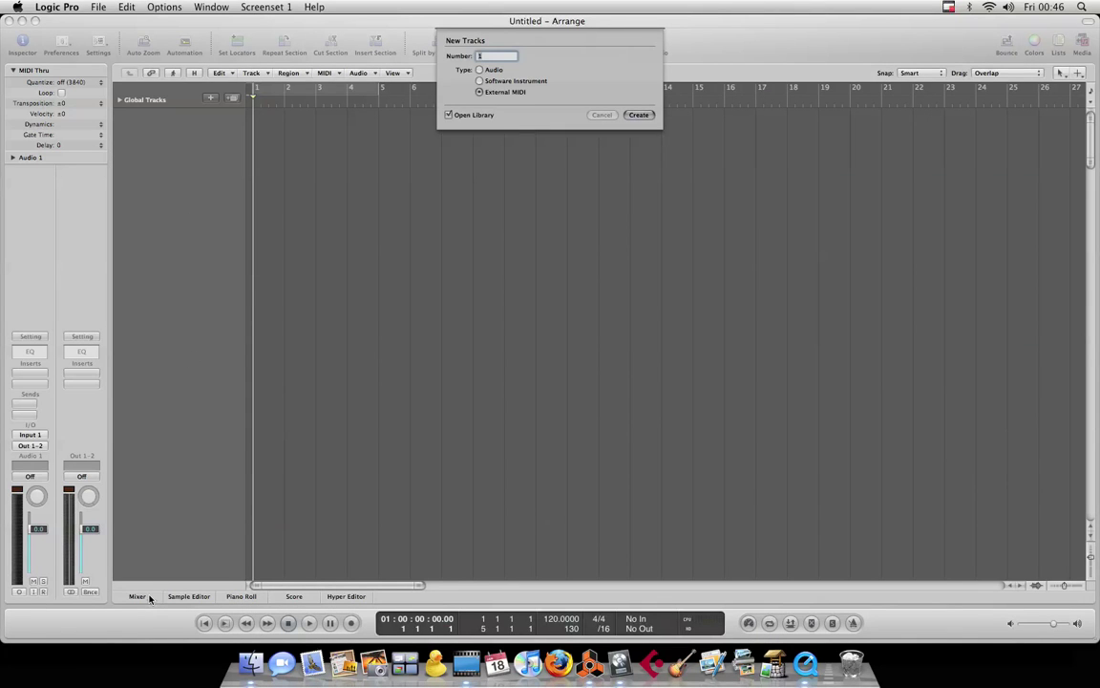
pyautogui.click(637, 115)
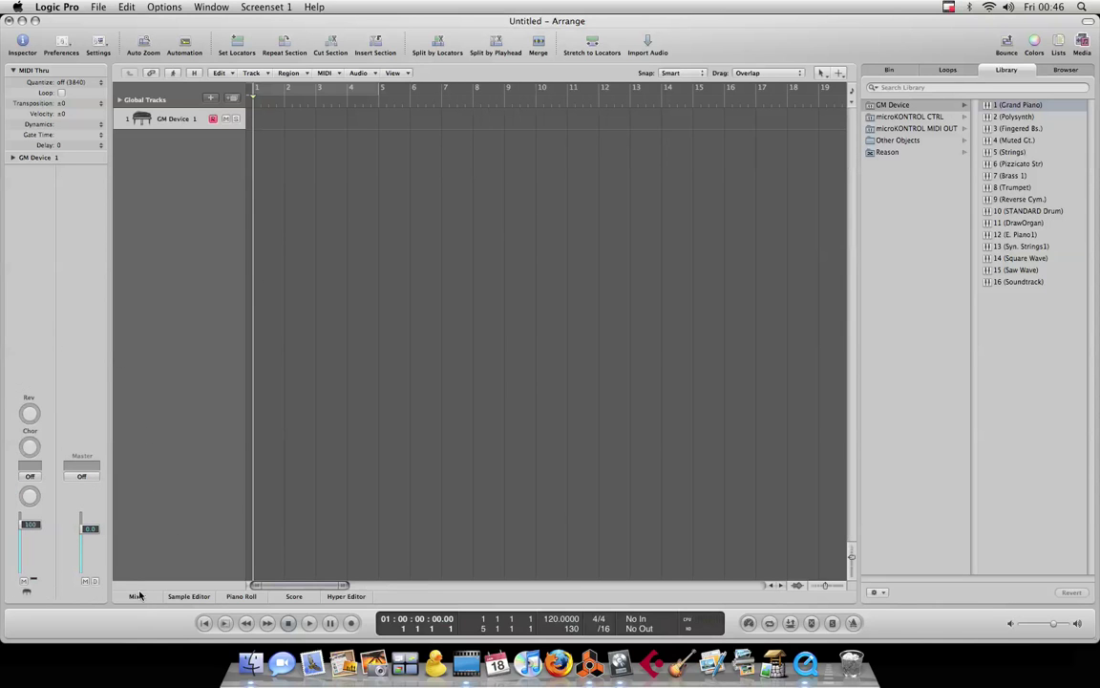
# Show the mixer and create one stereo auxiliary channel strip with Reason input RW:Cha 3/4
pyautogui.click(136, 596)
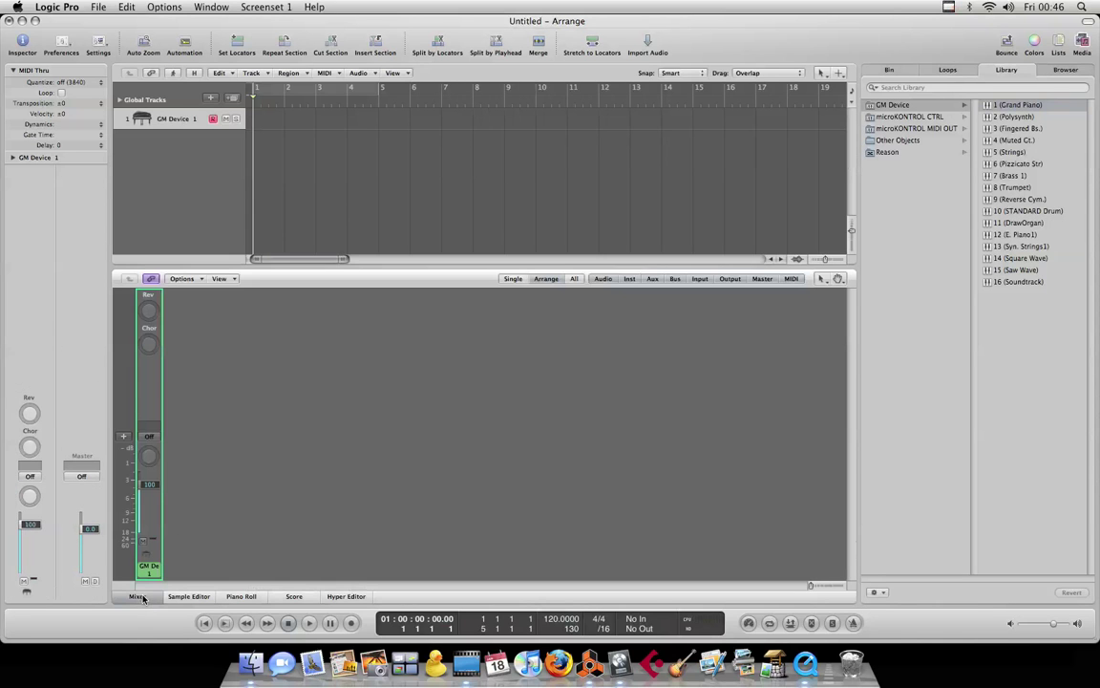
pyautogui.click(198, 279)
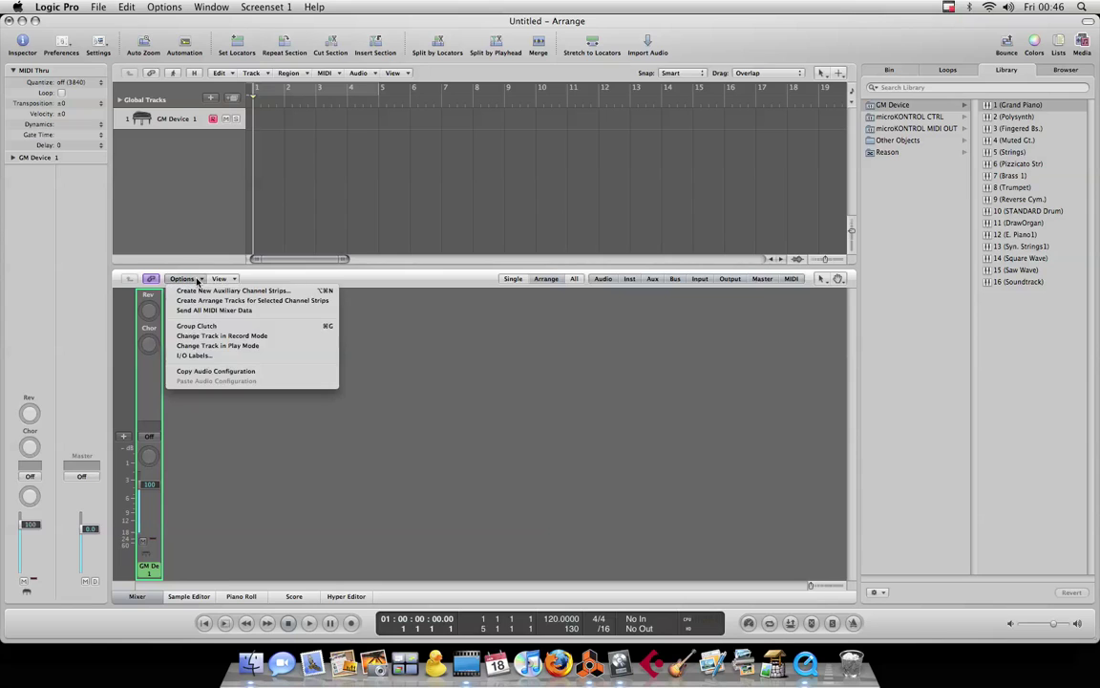
pyautogui.click(263, 294)
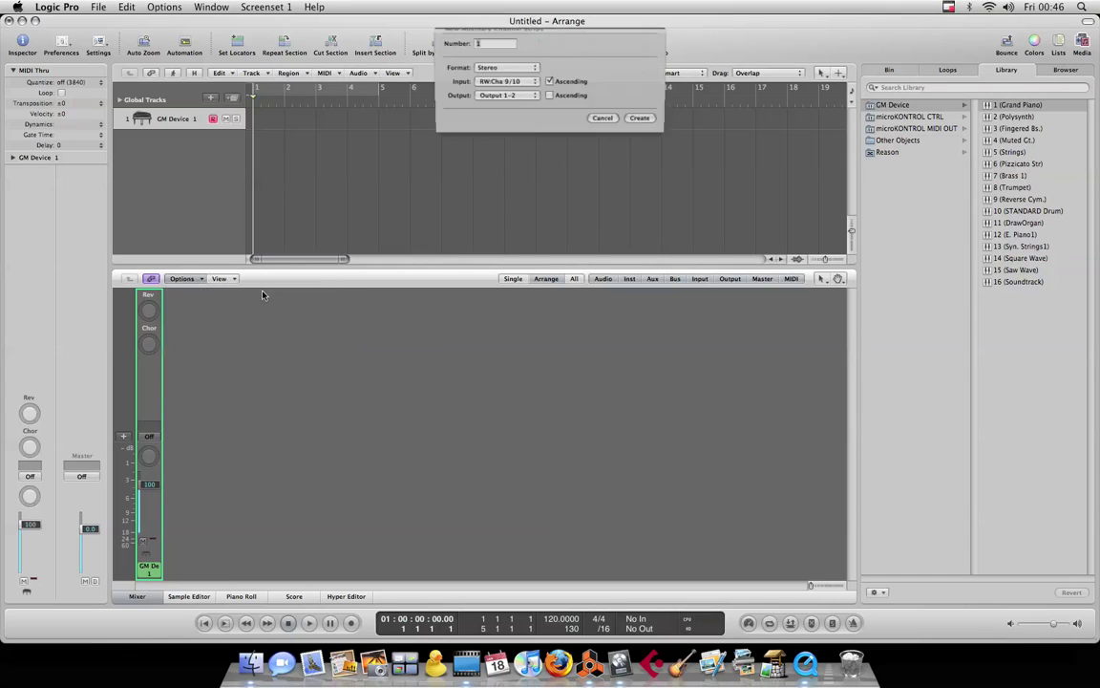
pyautogui.click(507, 93)
pyautogui.moveTo(499, 133)
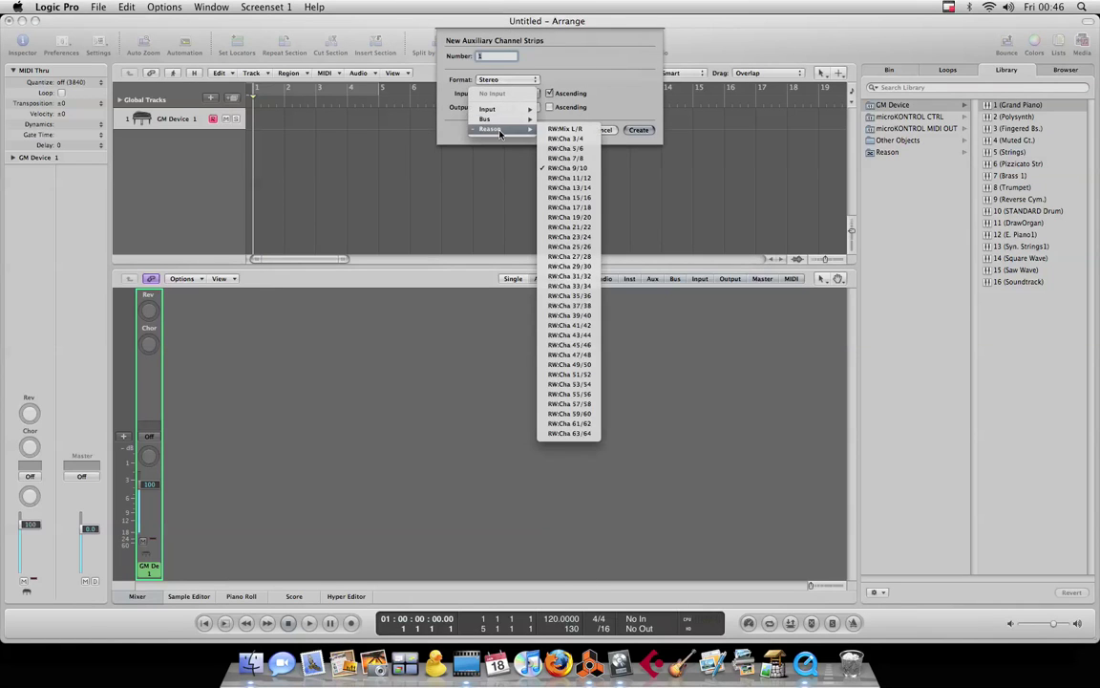
pyautogui.click(584, 141)
pyautogui.click(642, 131)
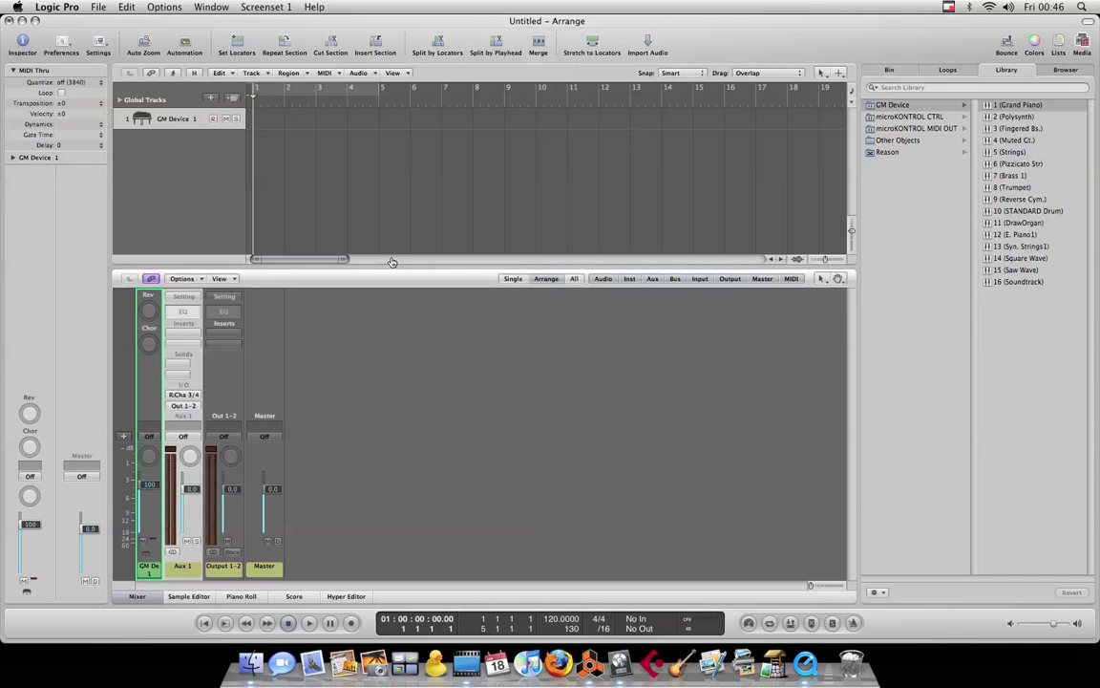
# Switch to Reason, move its rack window clear of Logic's mixer channels, and flip the rack to the rear
pyautogui.press('super+Tab')
pyautogui.moveTo(369, 31); pyautogui.dragTo(528, 31)
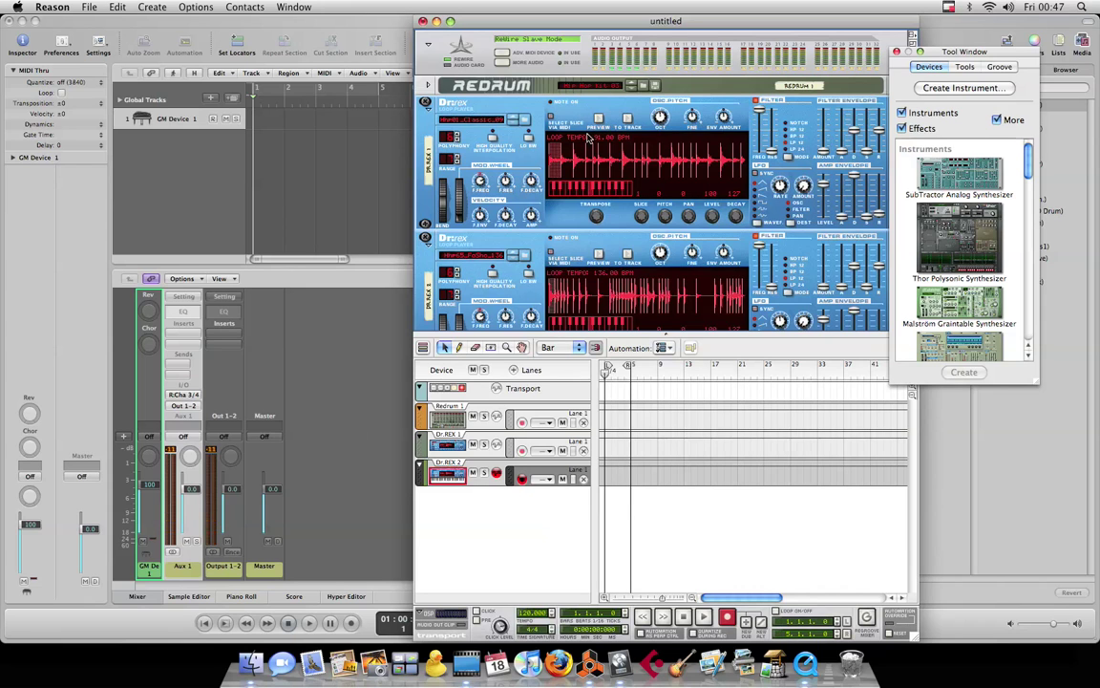
pyautogui.press('Tab')
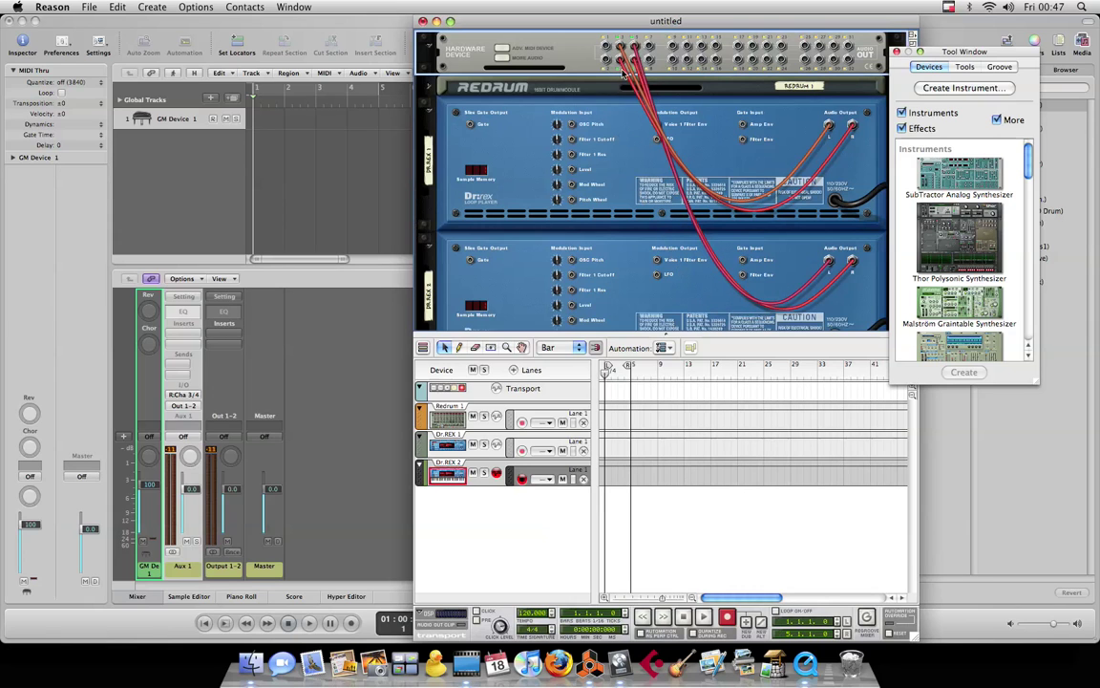
# Switch to Logic Pro and create a second stereo auxiliary channel strip with Reason input RW:Cha 5/6
pyautogui.click(285, 310)
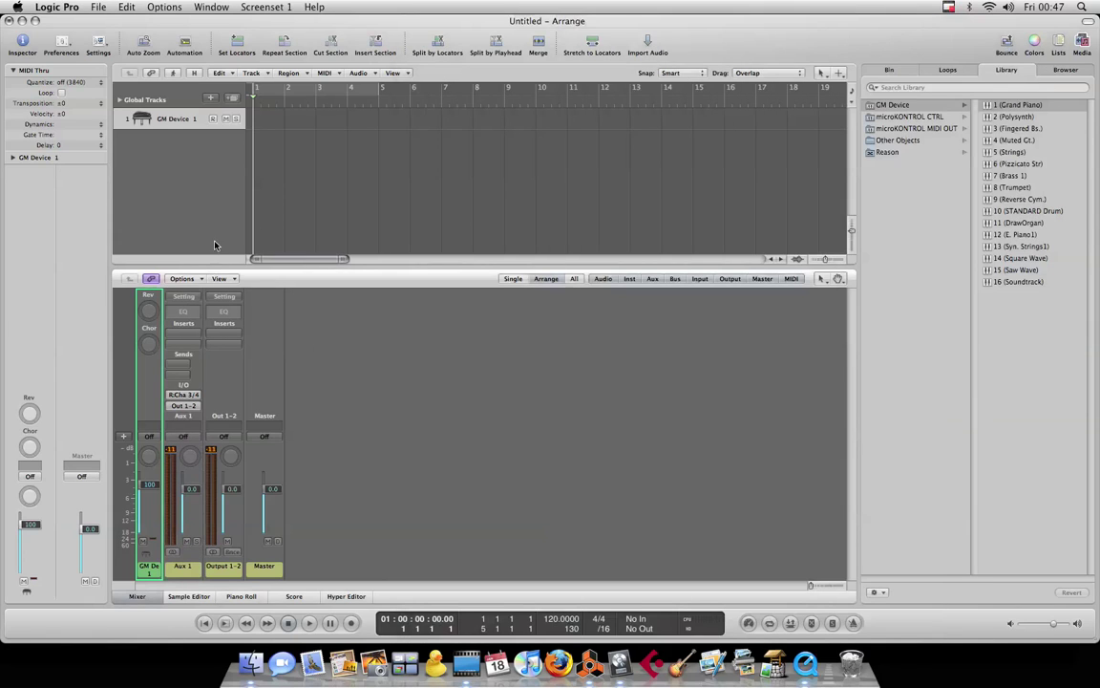
pyautogui.click(183, 279)
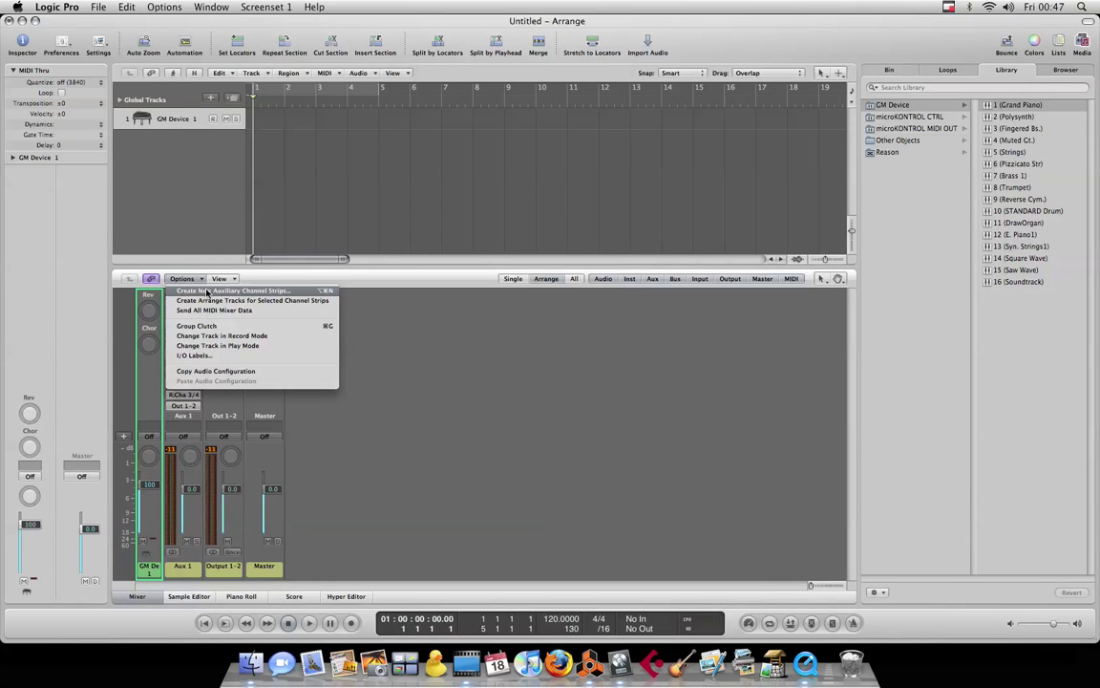
pyautogui.click(285, 291)
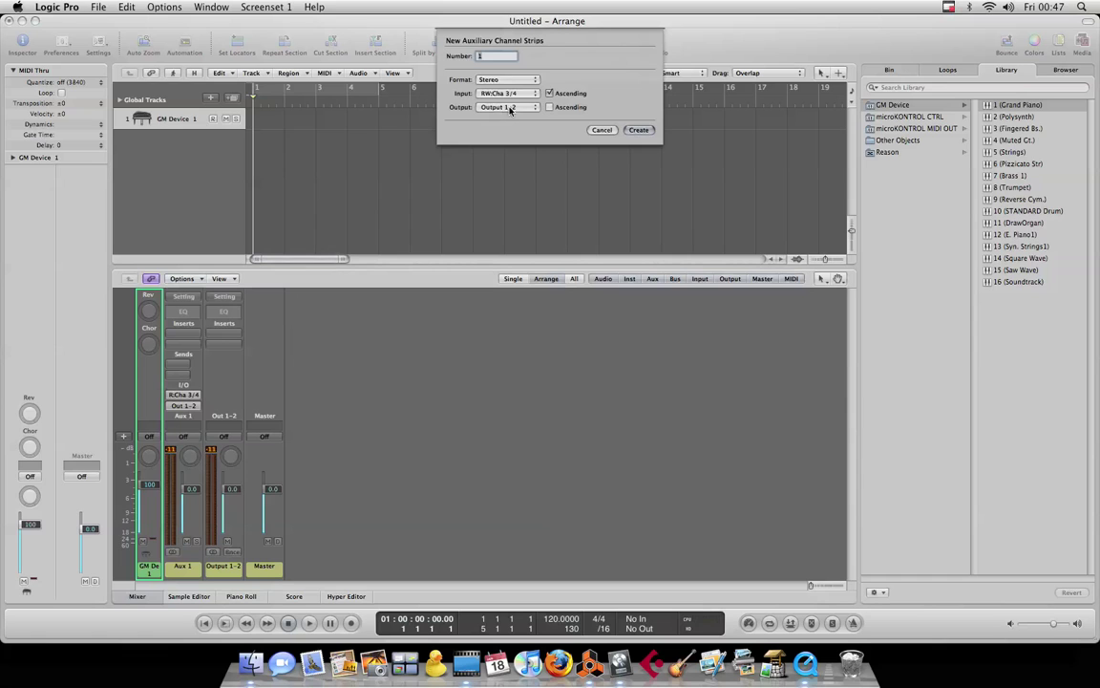
pyautogui.click(511, 110)
pyautogui.click(503, 108)
pyautogui.click(494, 94)
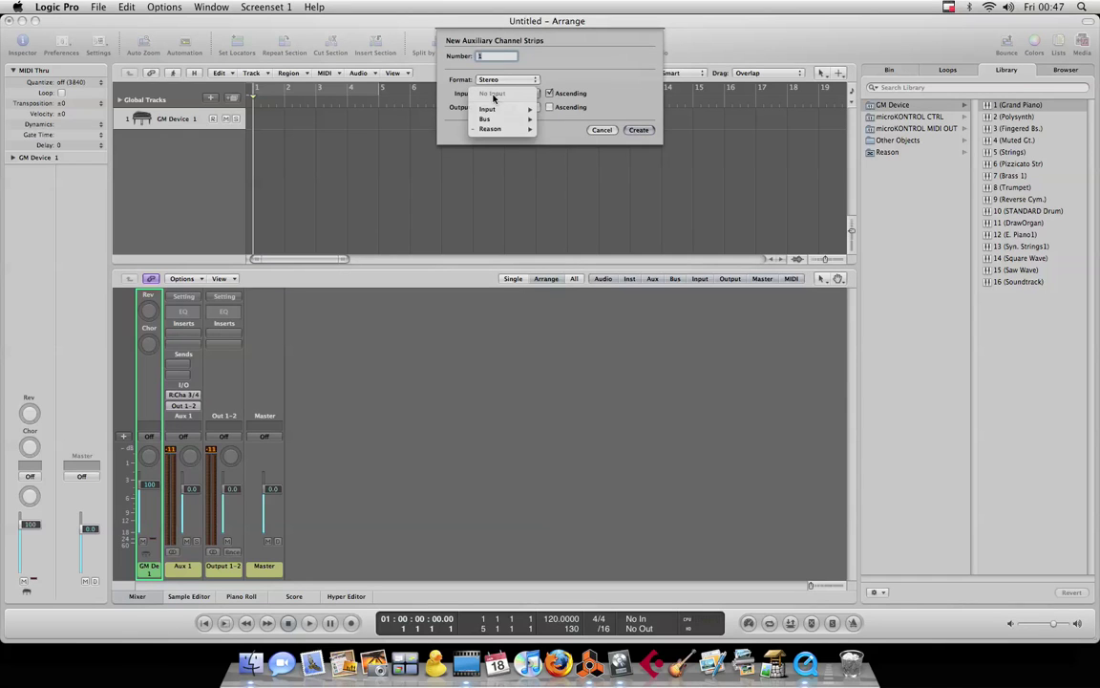
pyautogui.moveTo(503, 129)
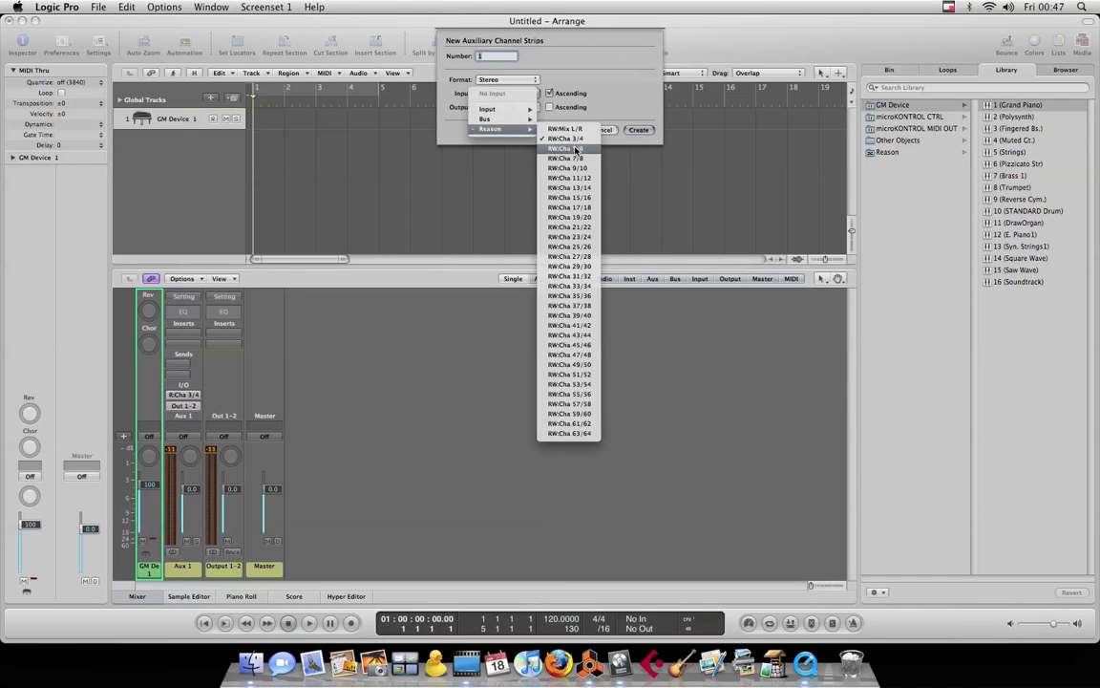
pyautogui.click(576, 150)
pyautogui.click(638, 129)
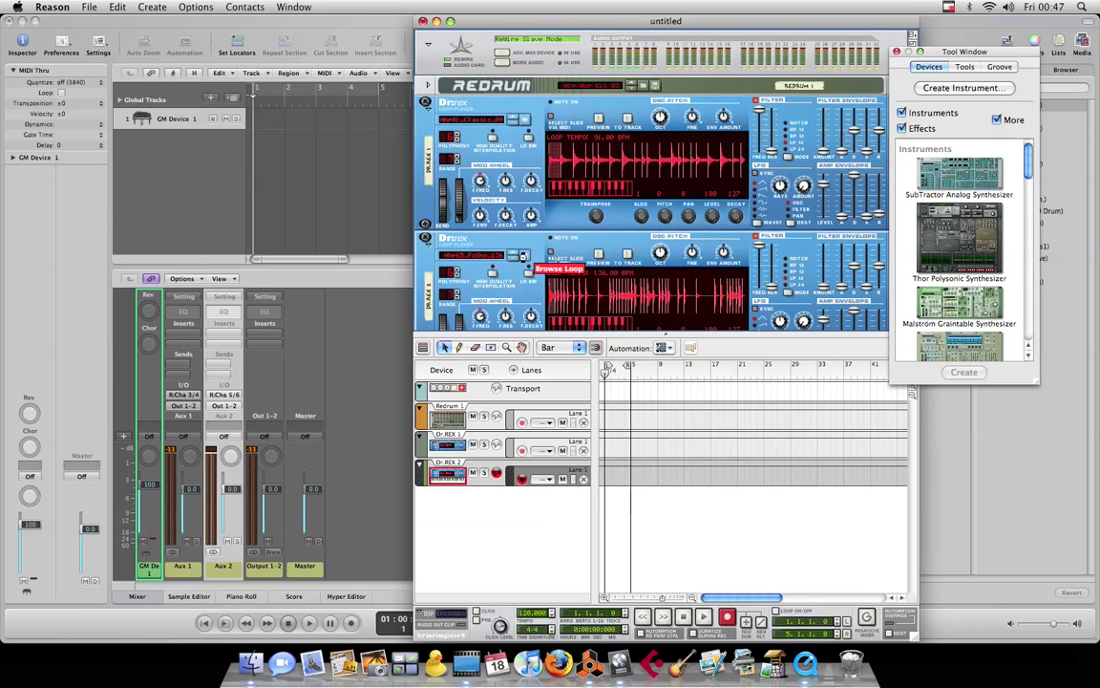
# Load the drum loop Hhp21_Gangsta_093_Chrnc.rx2 into Dr.REX 2 from the Dr Rex Drum Loops folder and preview it
pyautogui.click(563, 253)
pyautogui.scroll(-5, 342, 296)
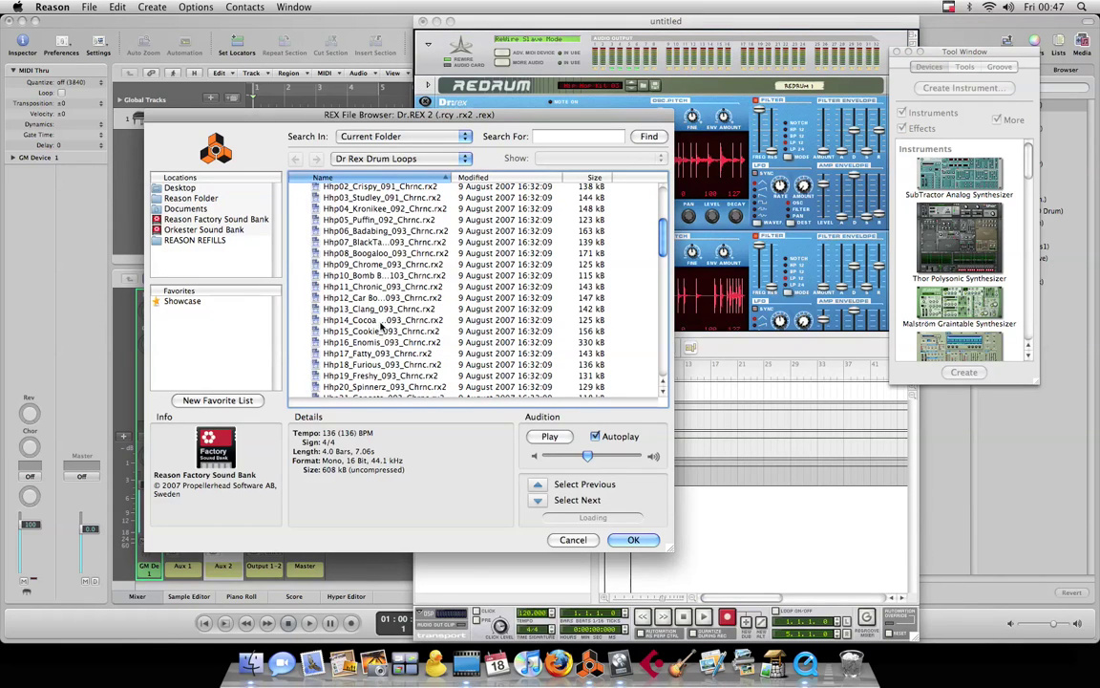
pyautogui.moveTo(362, 117); pyautogui.dragTo(563, 115)
pyautogui.click(547, 329)
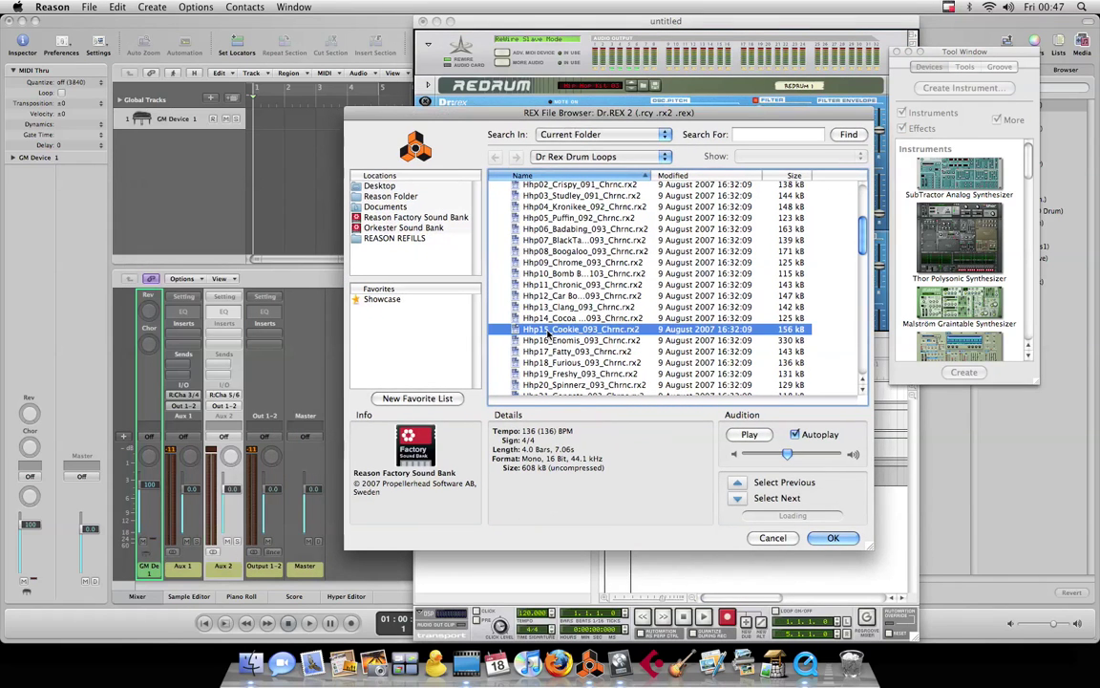
pyautogui.scroll(-3, 559, 347)
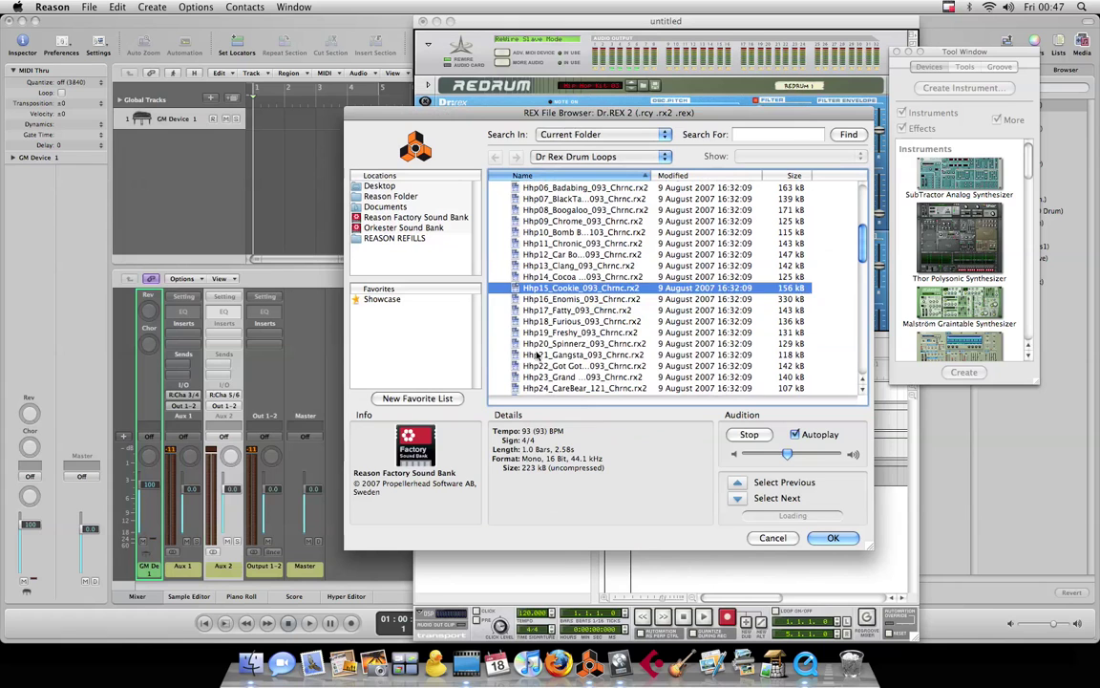
pyautogui.click(533, 354)
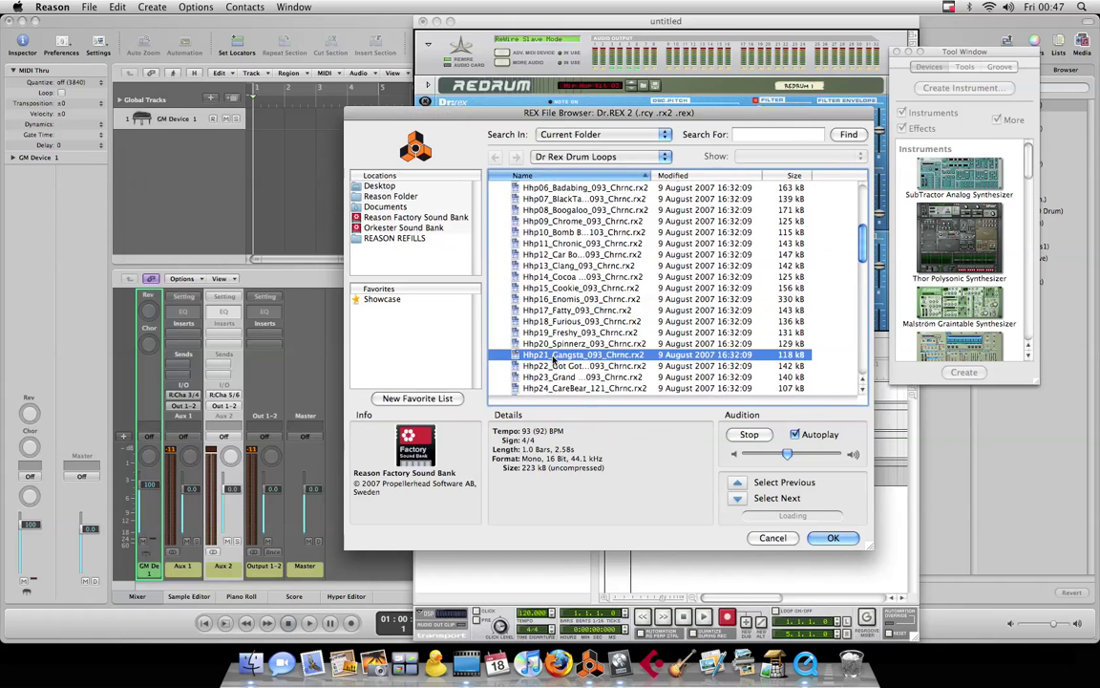
pyautogui.doubleClick(552, 356)
pyautogui.click(598, 255)
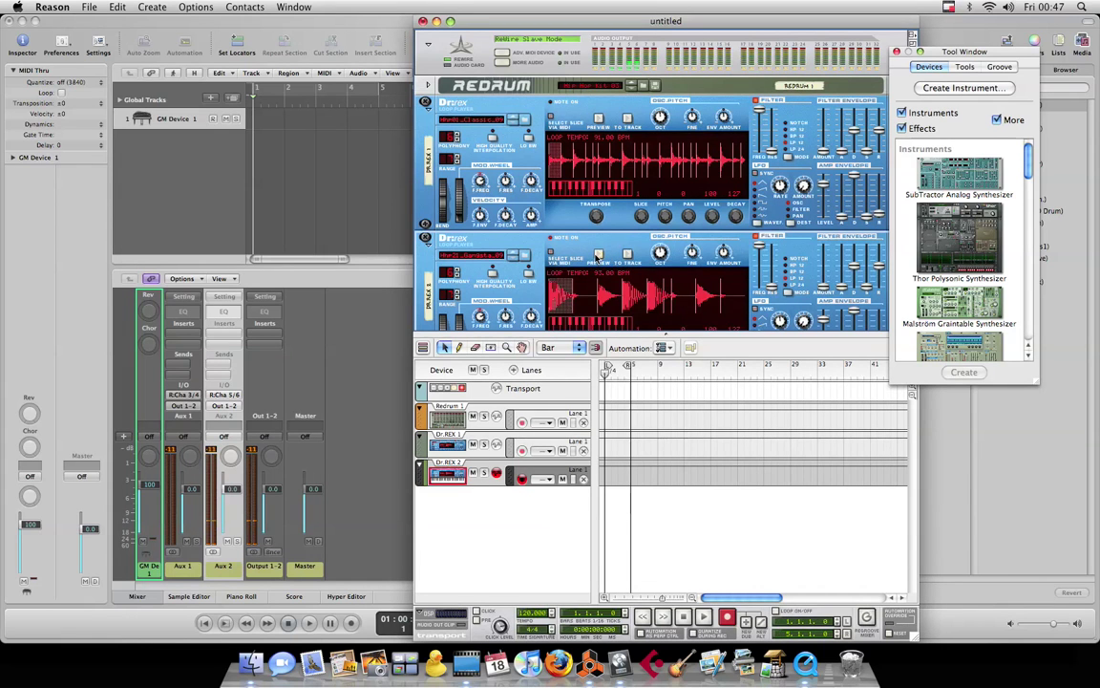
# Switch to Logic Pro and rename the Aux 2 channel strip as Rex 2
pyautogui.doubleClick(230, 567)
pyautogui.write('Rex 2')
pyautogui.press('Return')
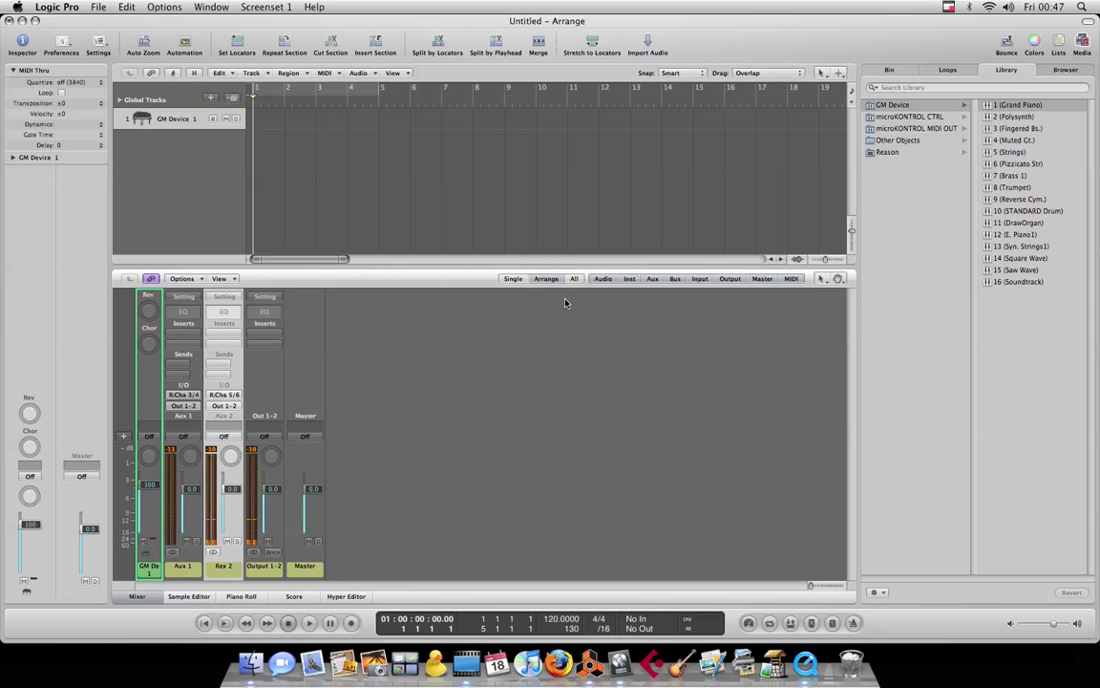
# Switch to Reason and start playback to check the routed signal against Logic's mixer channels
pyautogui.press('super+Tab')
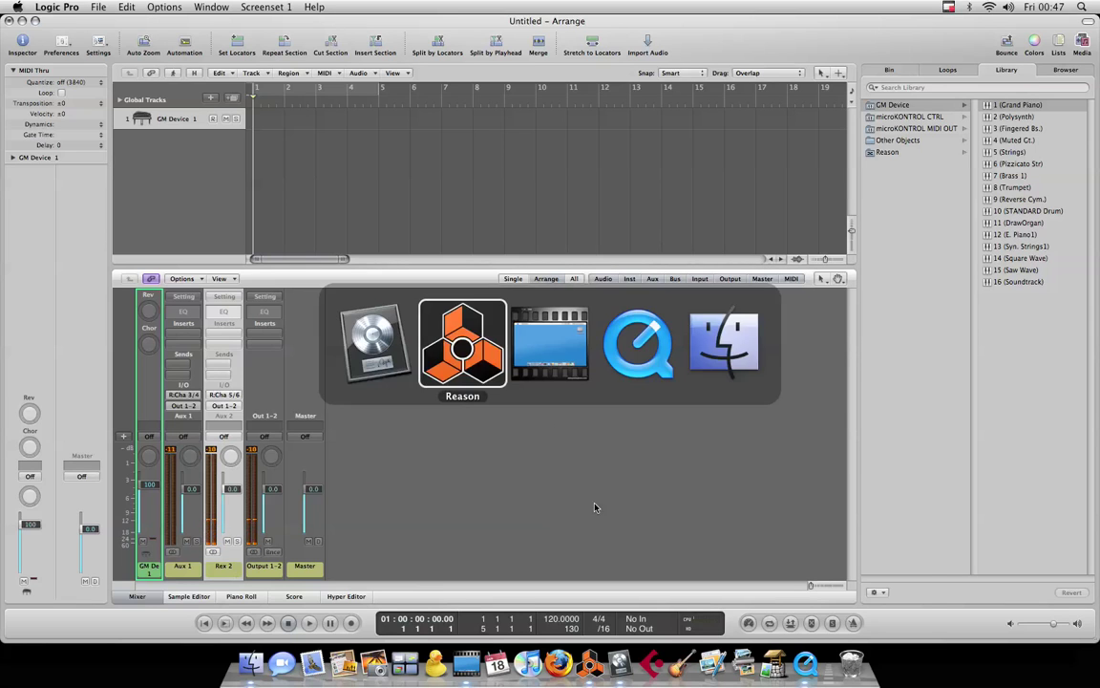
pyautogui.press('space')
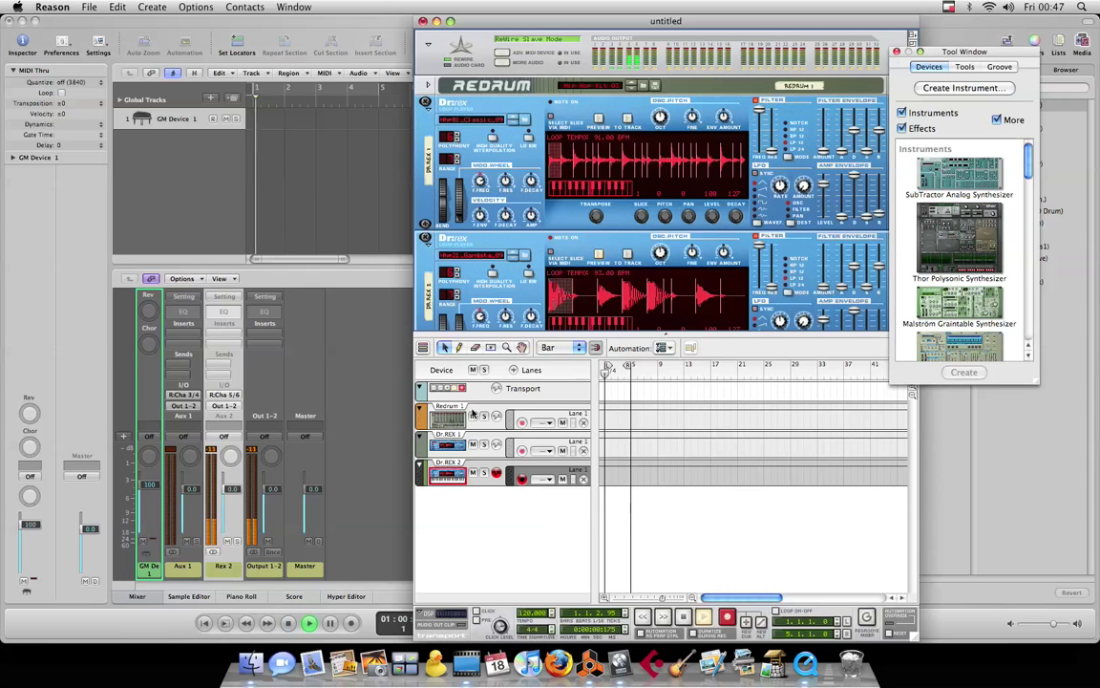